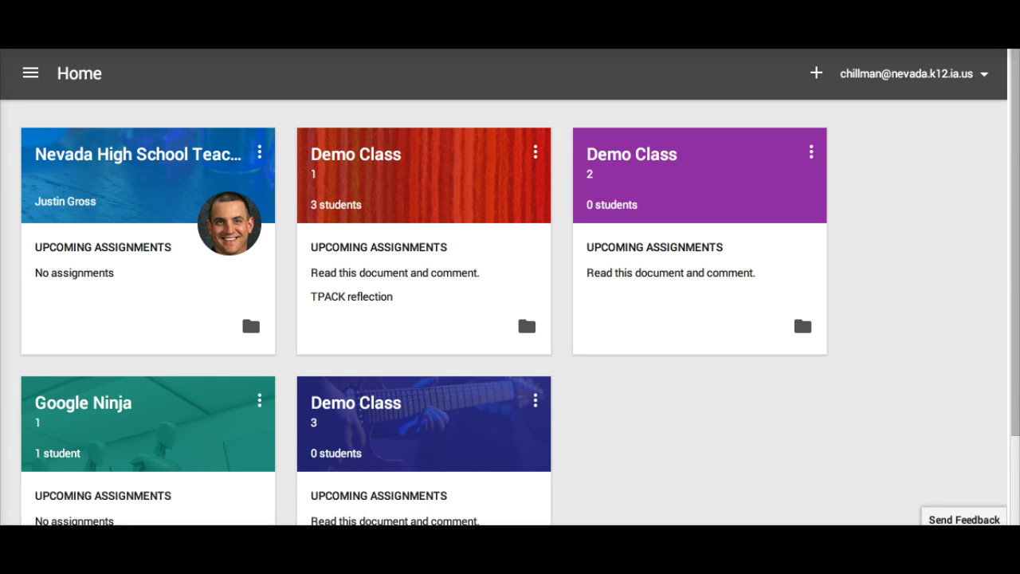
# Step: Open Demo Class 1 and list the students who haven't done the TPACK reflection
pyautogui.click(247, 368)
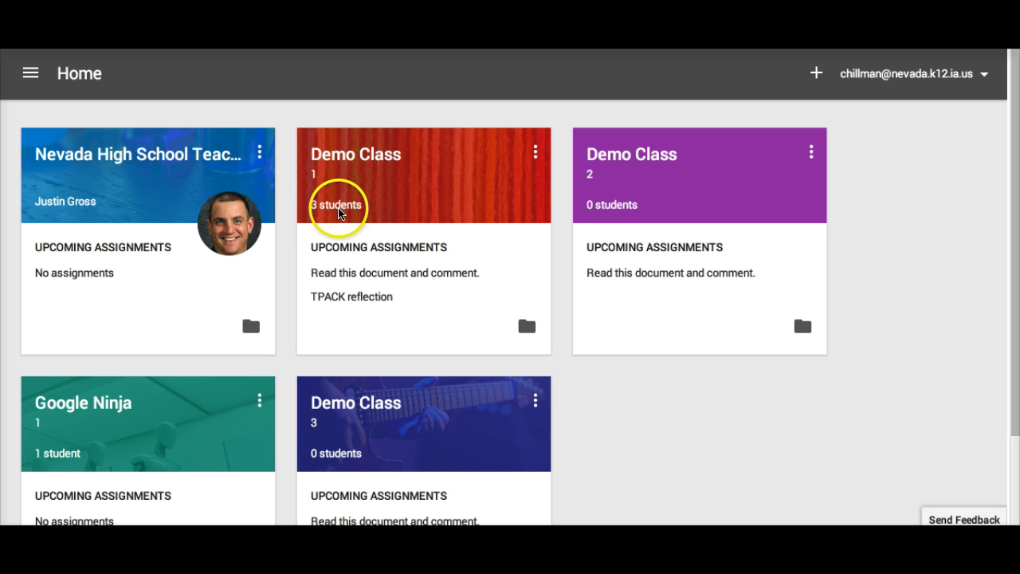
pyautogui.click(341, 152)
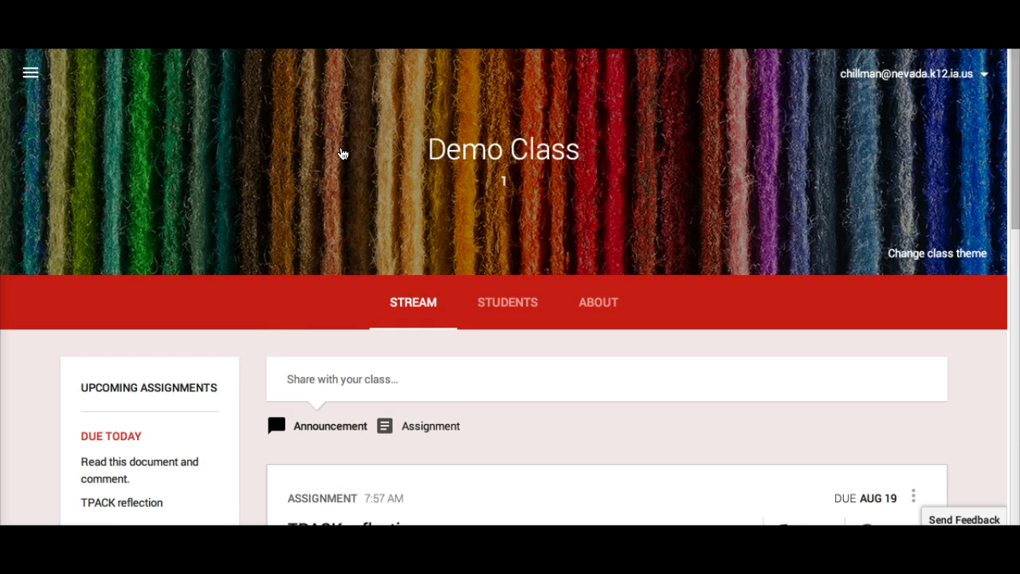
pyautogui.scroll(-3, 435, 231)
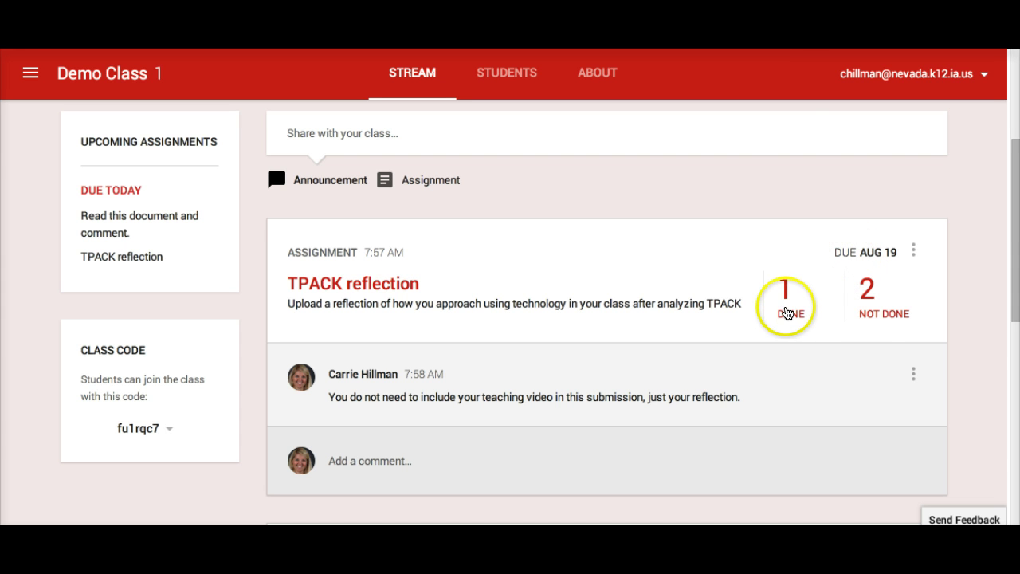
pyautogui.click(870, 292)
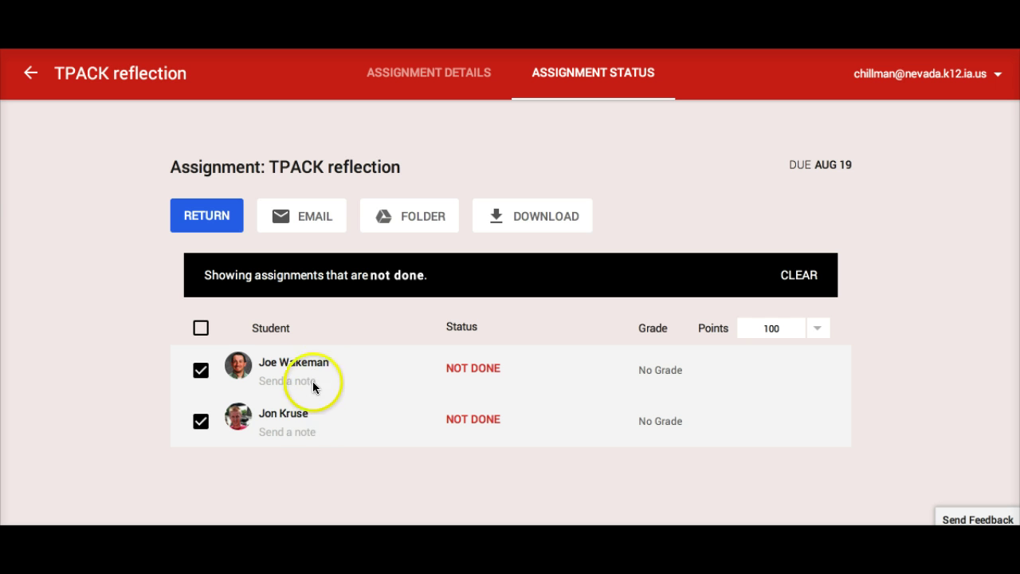
# Step: Select both unfinished students and start an email to them
pyautogui.click(200, 370)
pyautogui.click(200, 420)
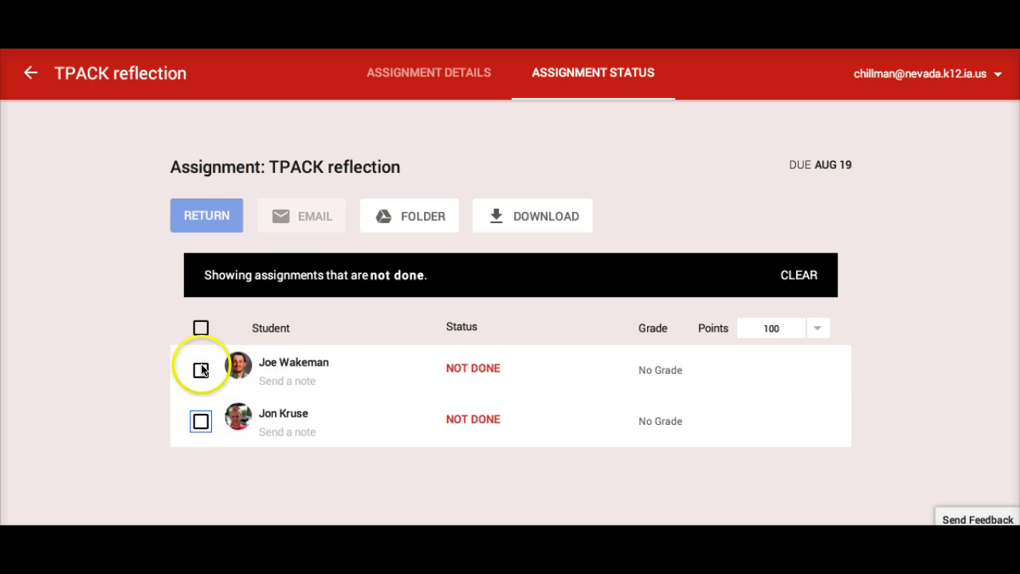
pyautogui.click(200, 369)
pyautogui.click(200, 329)
pyautogui.click(201, 329)
pyautogui.click(201, 329)
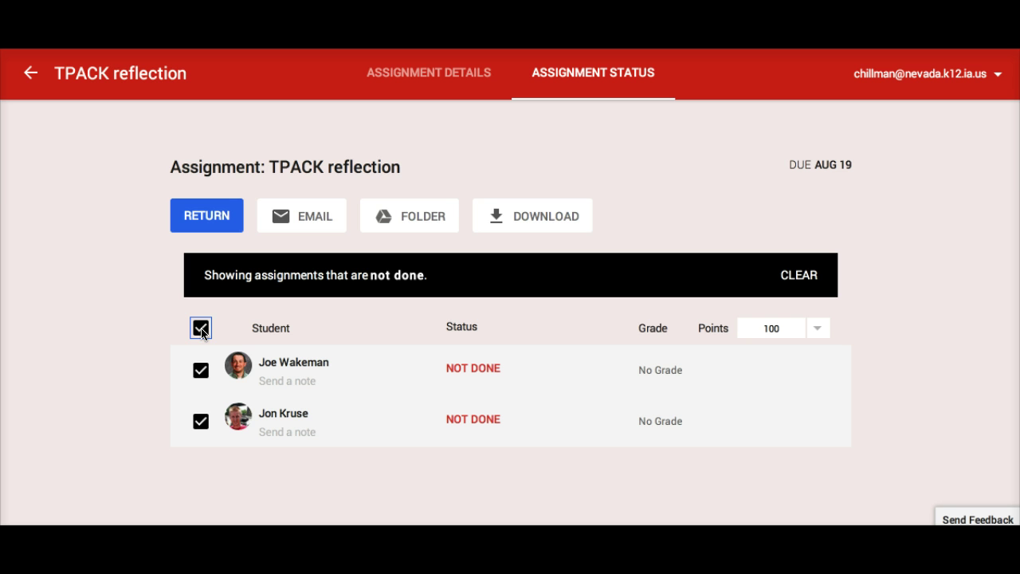
pyautogui.click(301, 216)
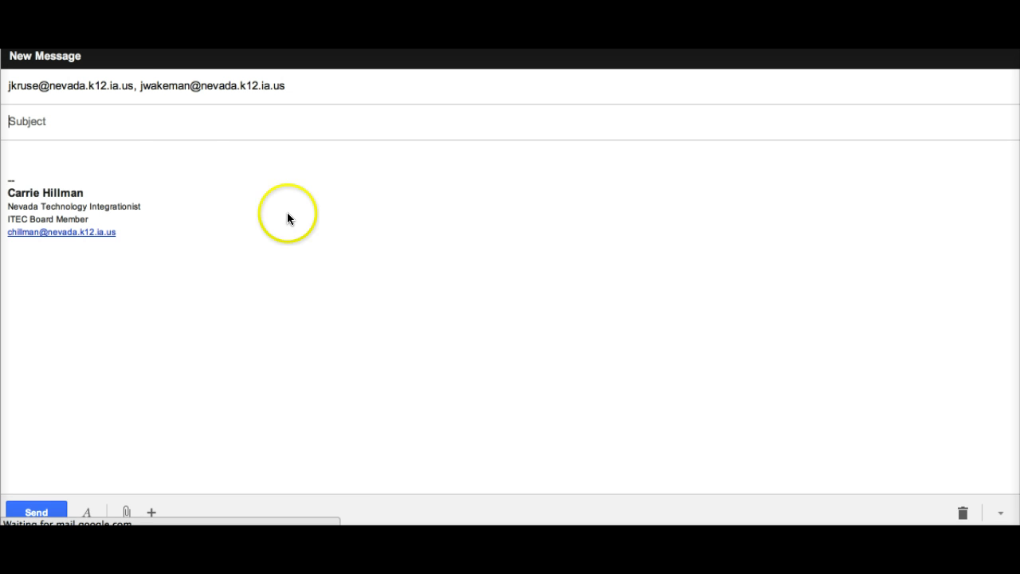
# Step: Put the cursor in the new message's Subject field
pyautogui.click(181, 128)
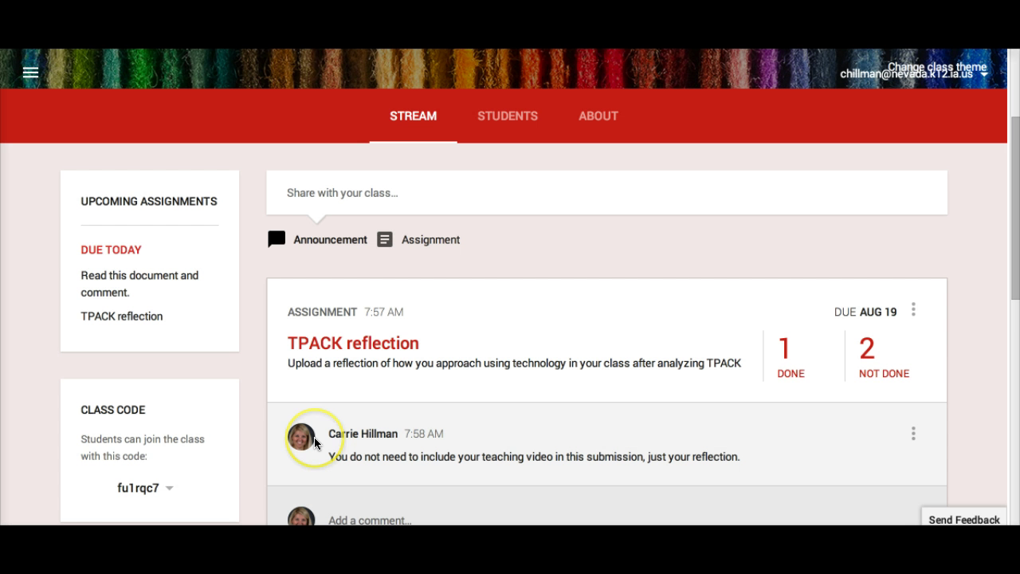
# Step: Open the TPACK reflection's 1 DONE list and the student's submitted document
pyautogui.scroll(-3, 315, 444)
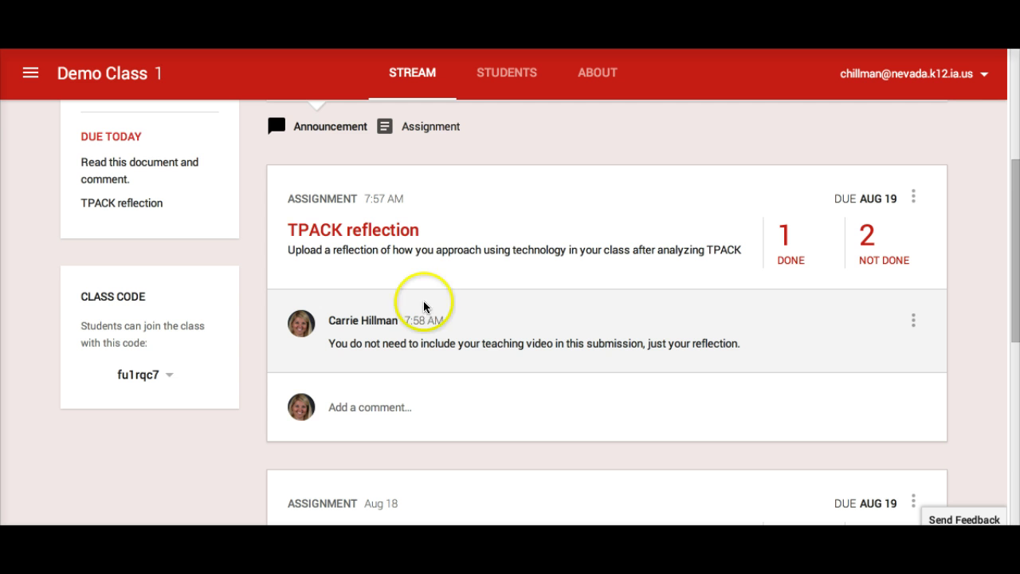
pyautogui.click(400, 231)
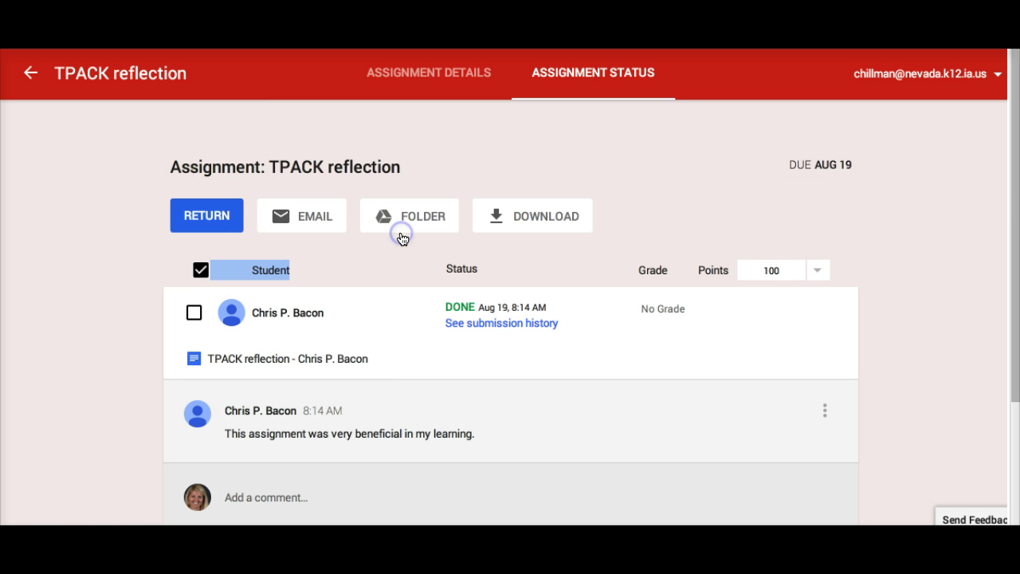
pyautogui.scroll(-1, 388, 344)
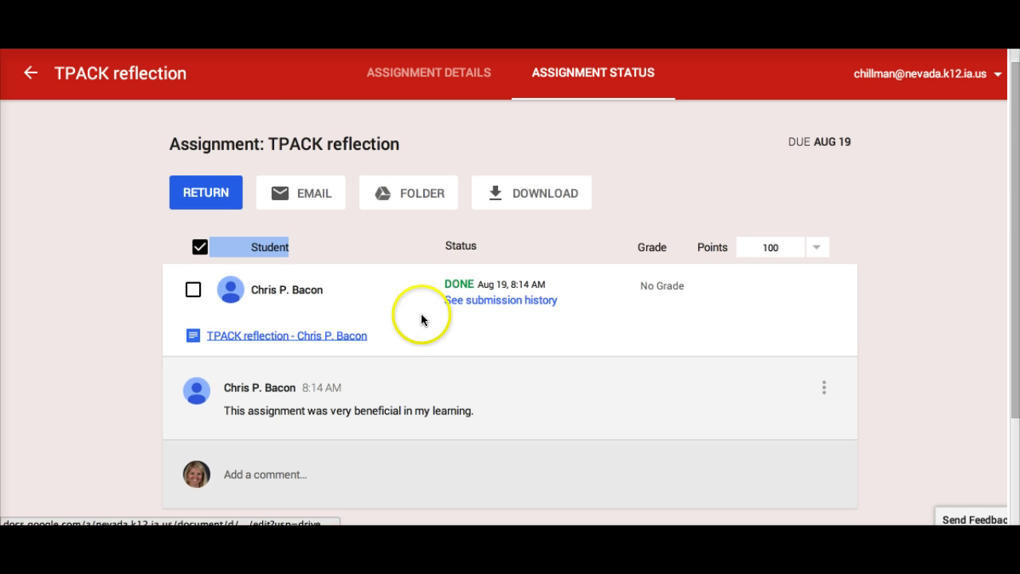
pyautogui.scroll(-3, 438, 346)
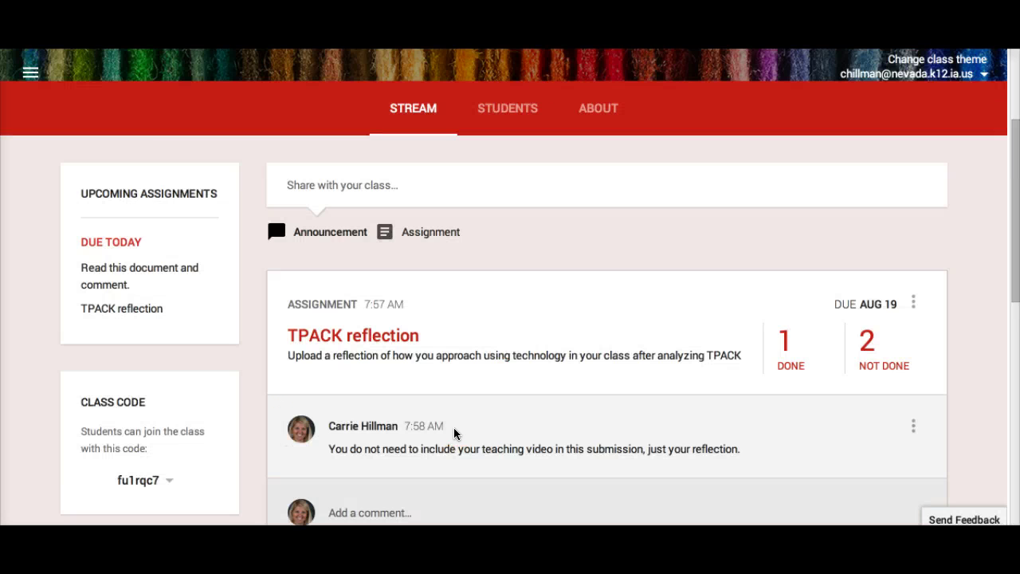
pyautogui.click(785, 344)
pyautogui.scroll(-1, 785, 347)
pyautogui.click(786, 345)
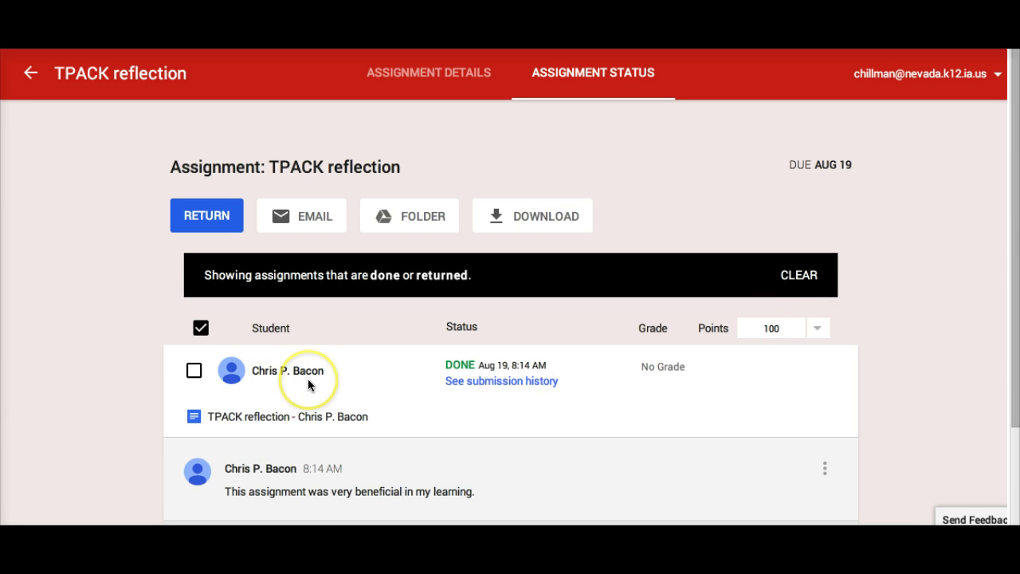
pyautogui.scroll(-1, 309, 385)
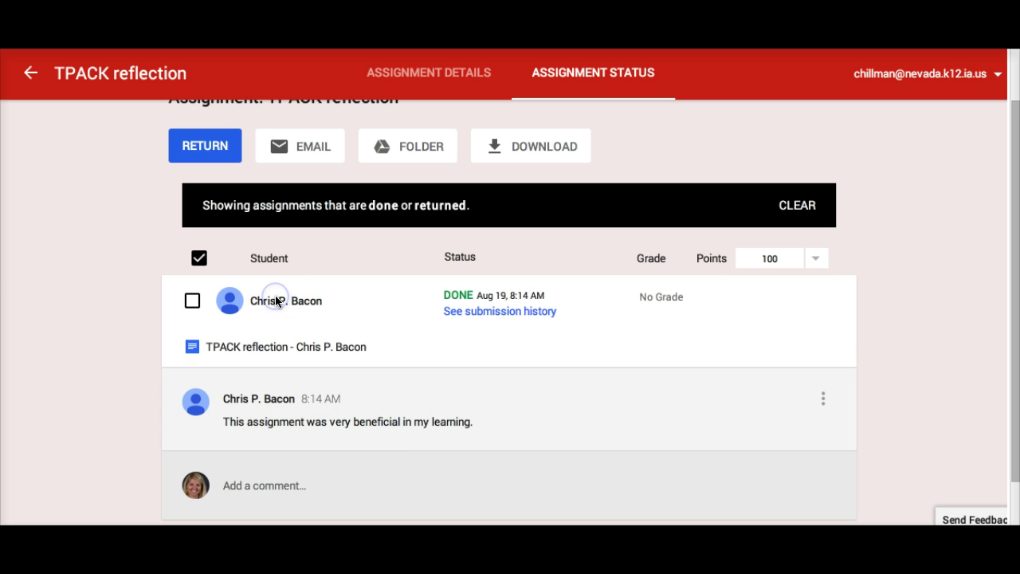
pyautogui.click(248, 348)
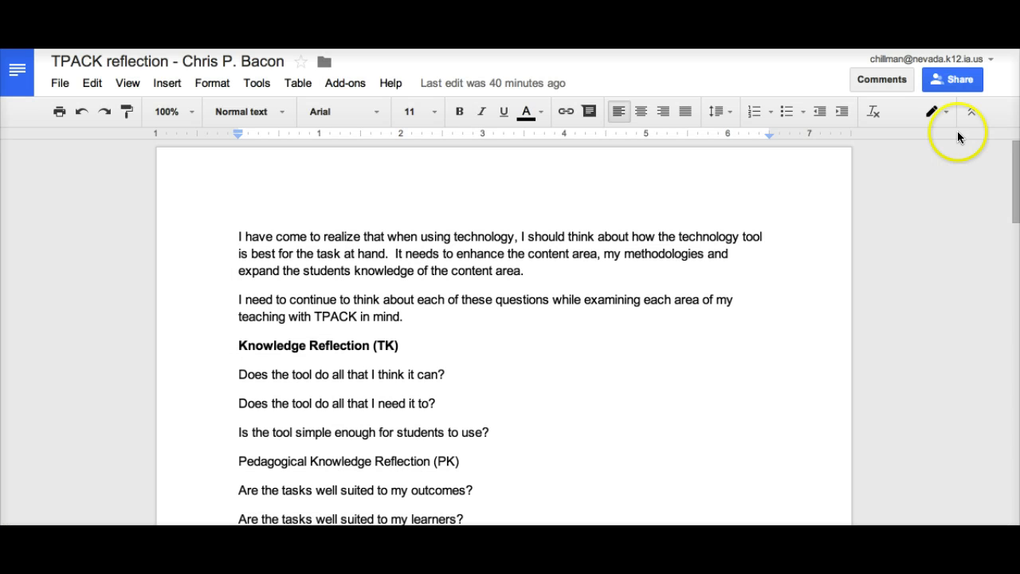
pyautogui.click(955, 83)
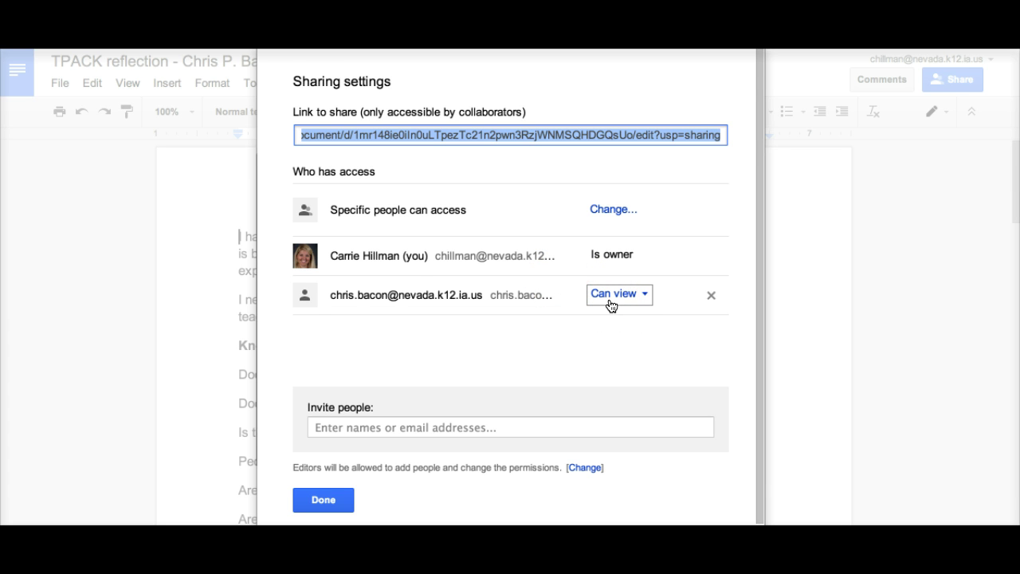
pyautogui.click(239, 232)
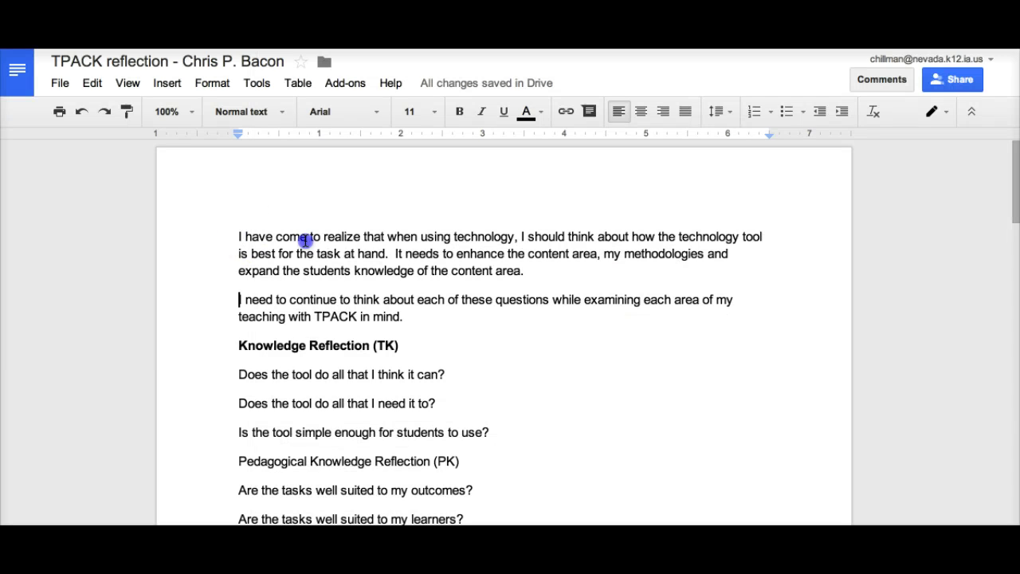
pyautogui.click(236, 233)
# Step: Comment 'Please expand your thoughts.' on the first paragraph, then close the document
pyautogui.moveTo(236, 233); pyautogui.dragTo(551, 278)
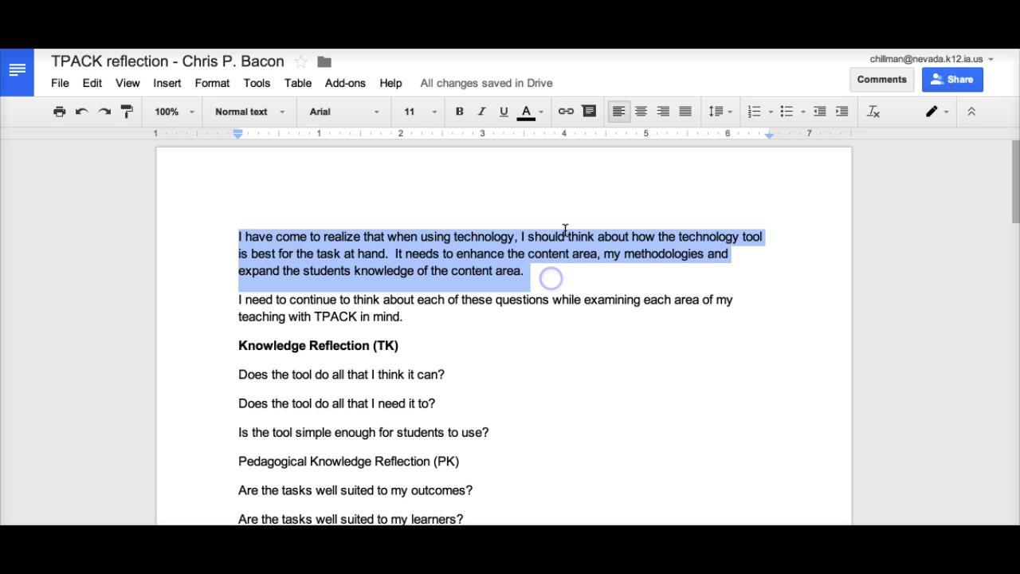
pyautogui.click(589, 114)
pyautogui.write('Please ex')
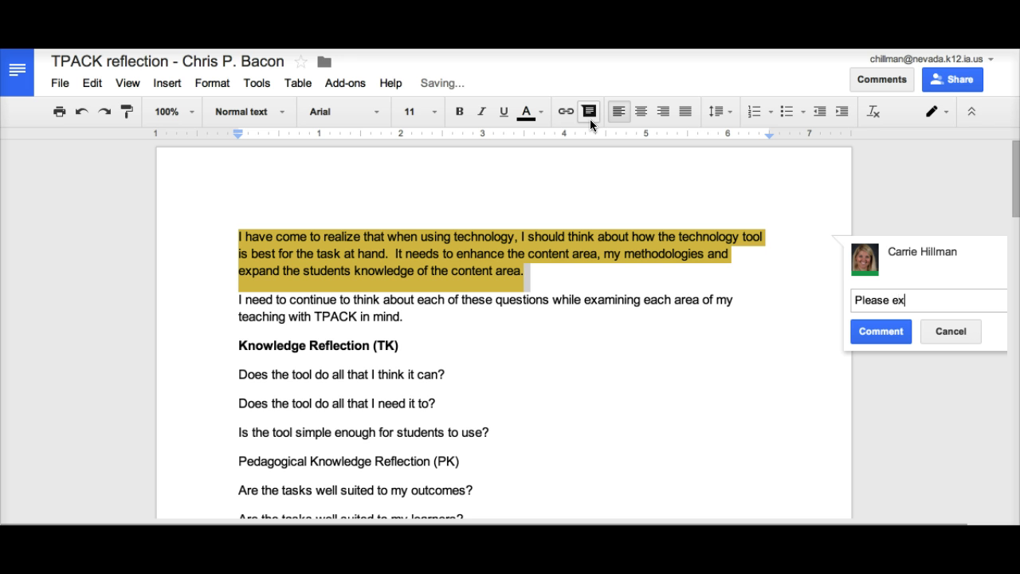
pyautogui.write('pand your thoughts.')
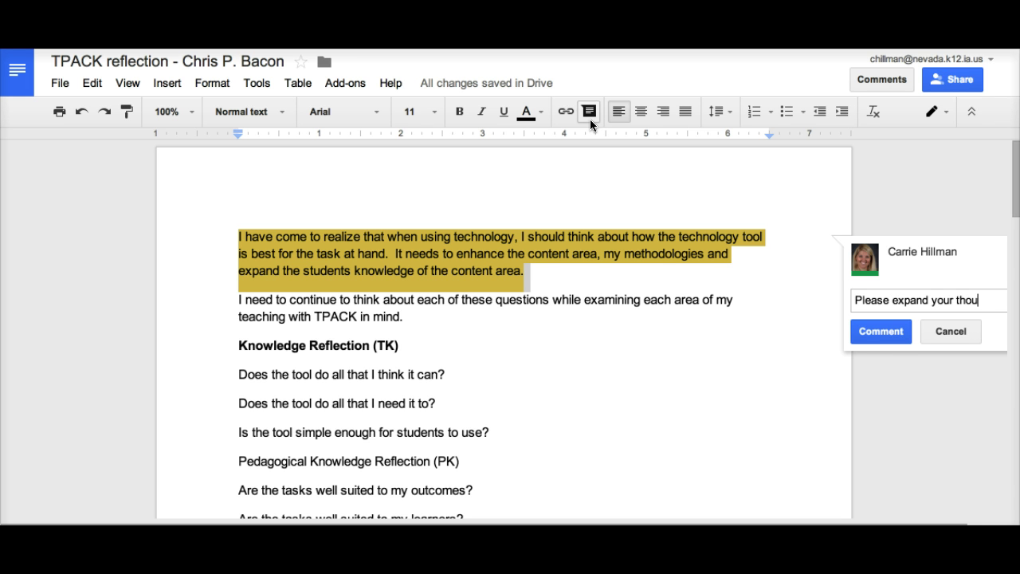
pyautogui.click(881, 330)
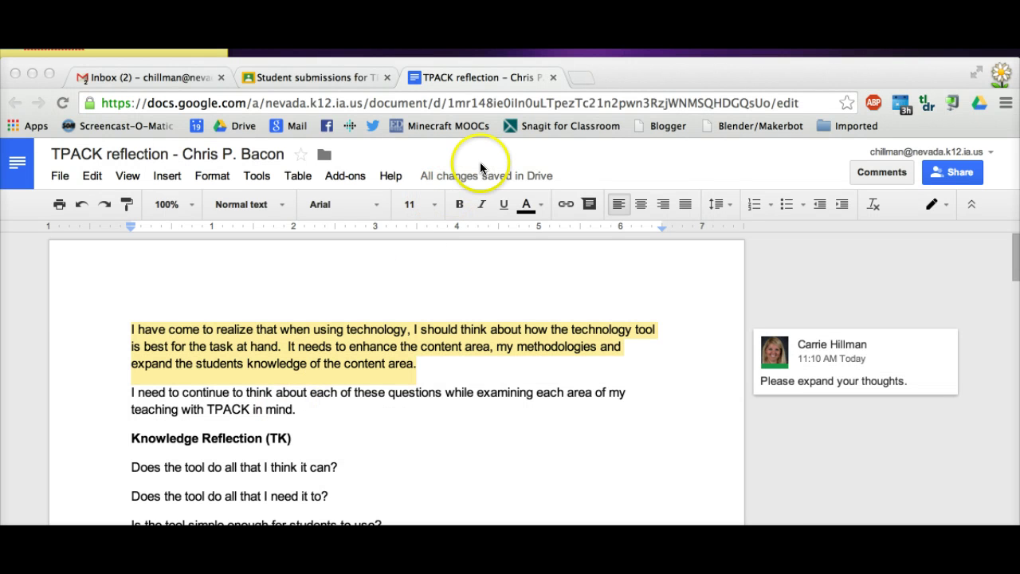
pyautogui.click(552, 78)
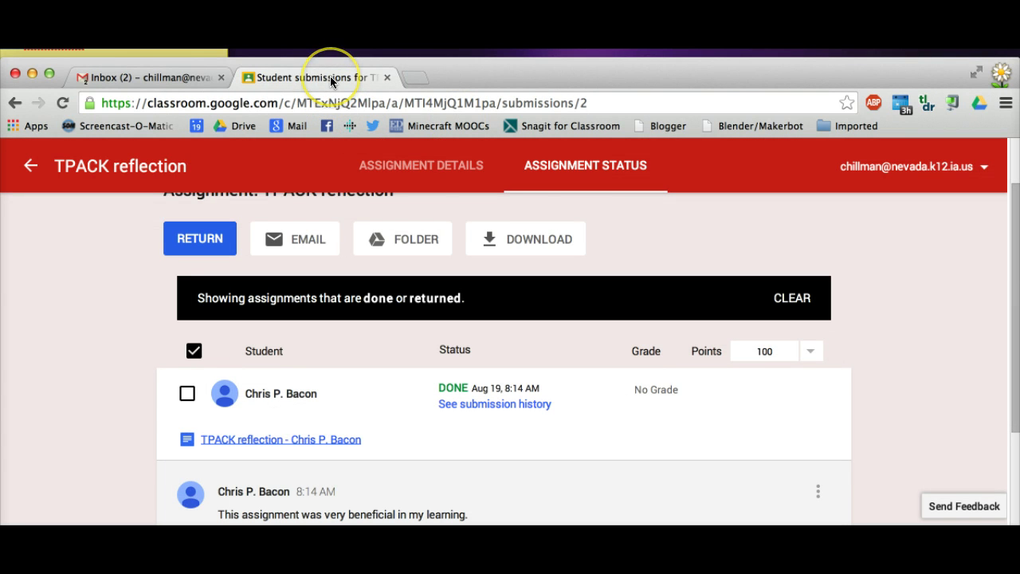
# Step: Select the student's TPACK reflection submission in the status list
pyautogui.scroll(-1, 444, 359)
pyautogui.click(444, 396)
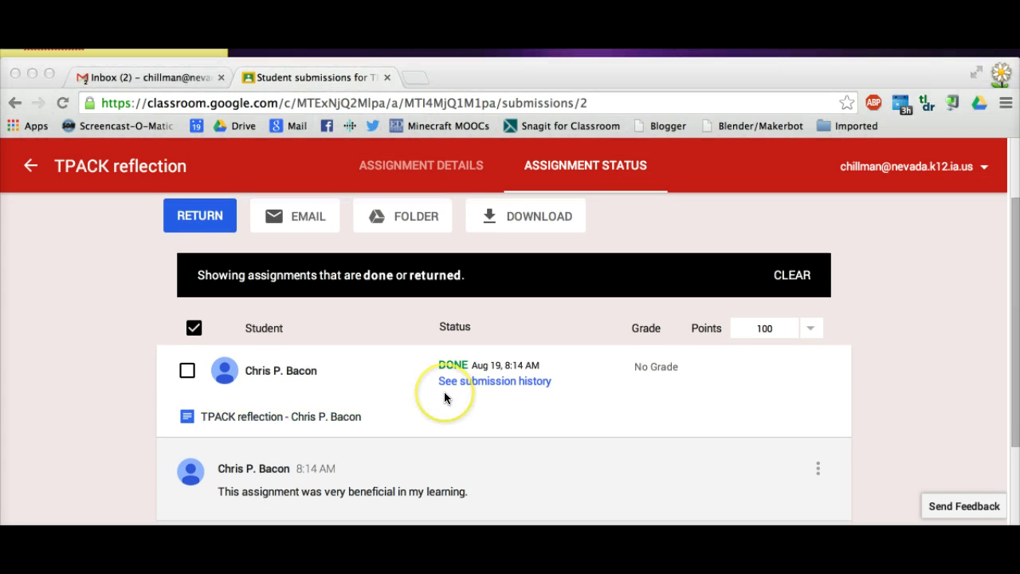
pyautogui.click(454, 381)
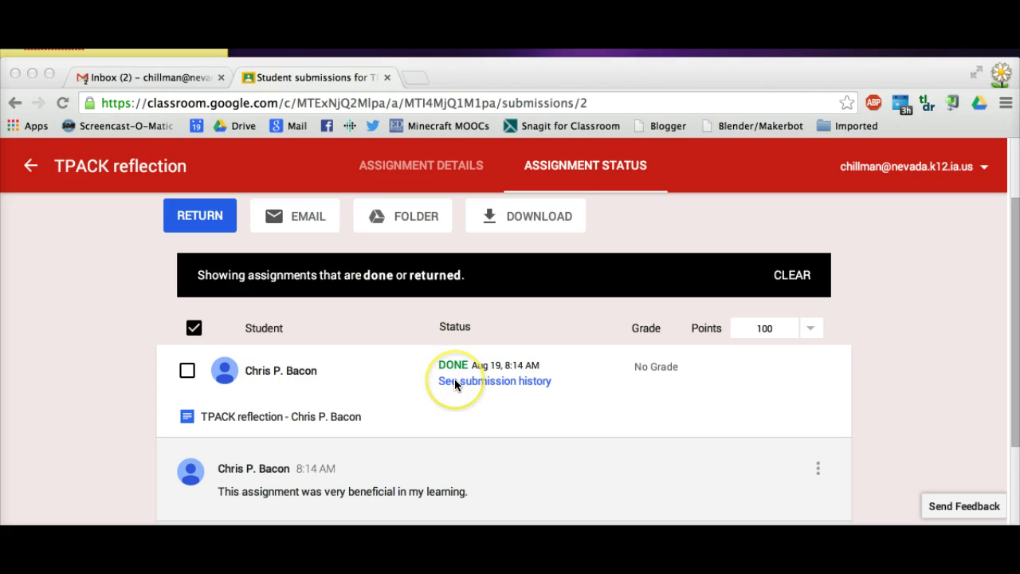
pyautogui.click(187, 371)
pyautogui.click(188, 371)
pyautogui.click(201, 213)
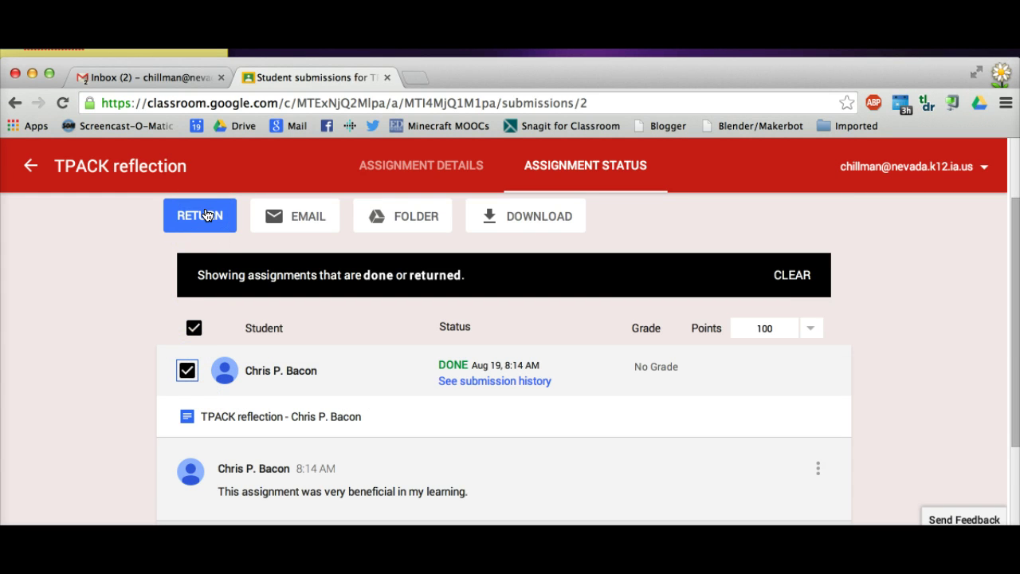
# Step: Keep the assignment worth 100 points and focus the student's Grade field
pyautogui.click(805, 327)
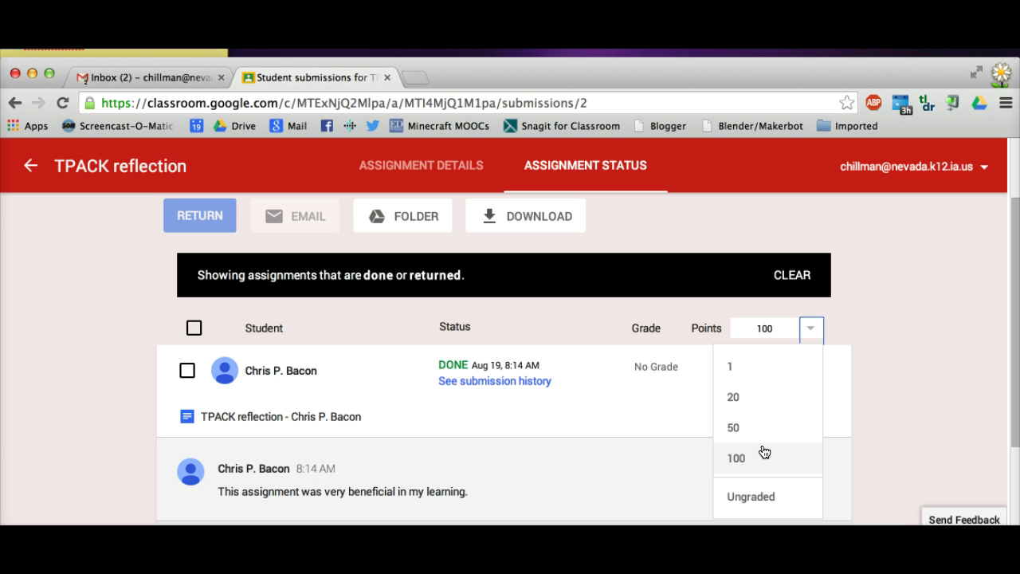
pyautogui.click(764, 453)
pyautogui.click(761, 494)
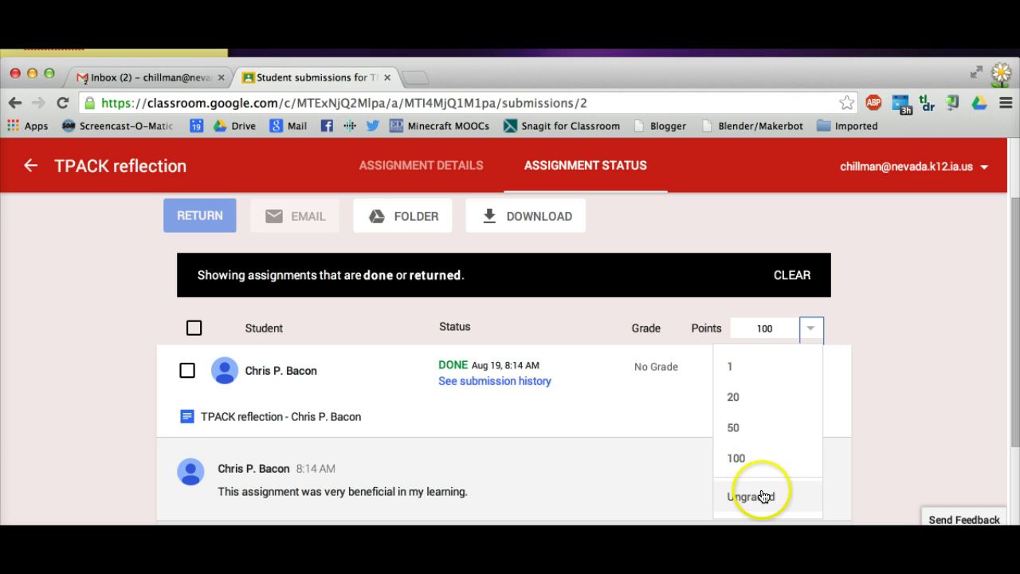
pyautogui.click(653, 366)
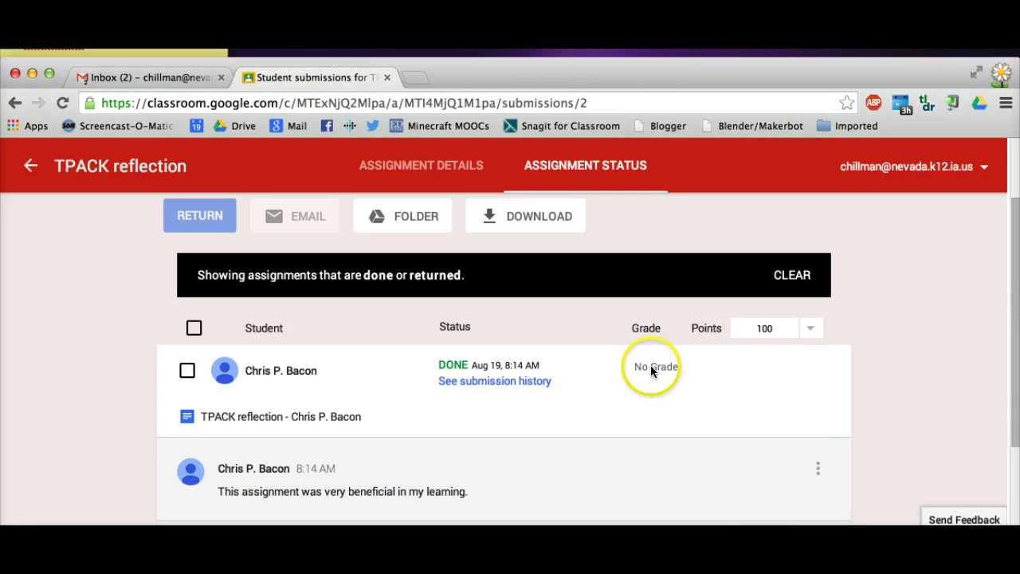
# Step: Enter grade 76, reply 'Glad you felt that way.' to the student, and return it
pyautogui.write('76')
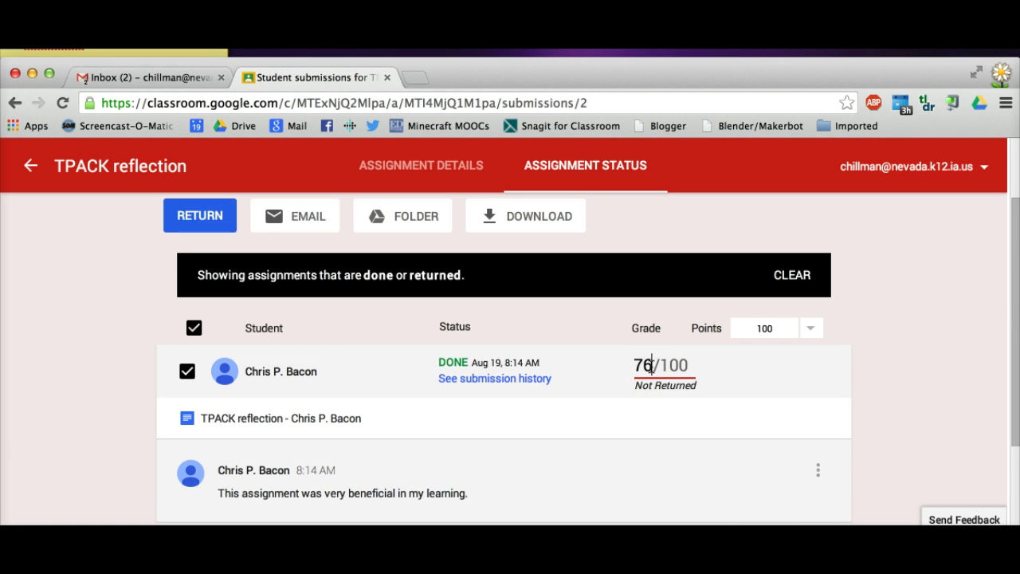
pyautogui.click(652, 365)
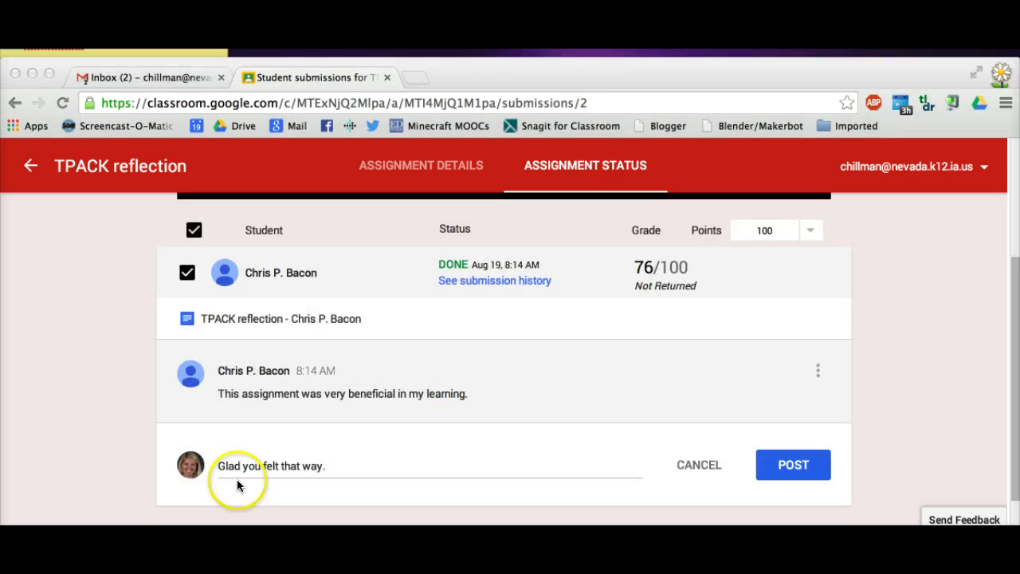
pyautogui.click(229, 467)
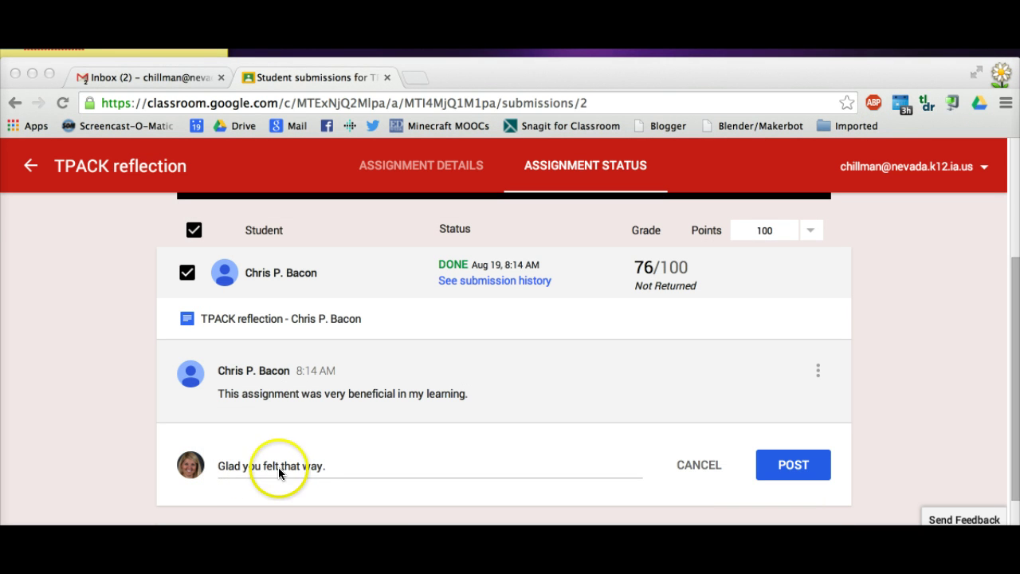
pyautogui.click(301, 466)
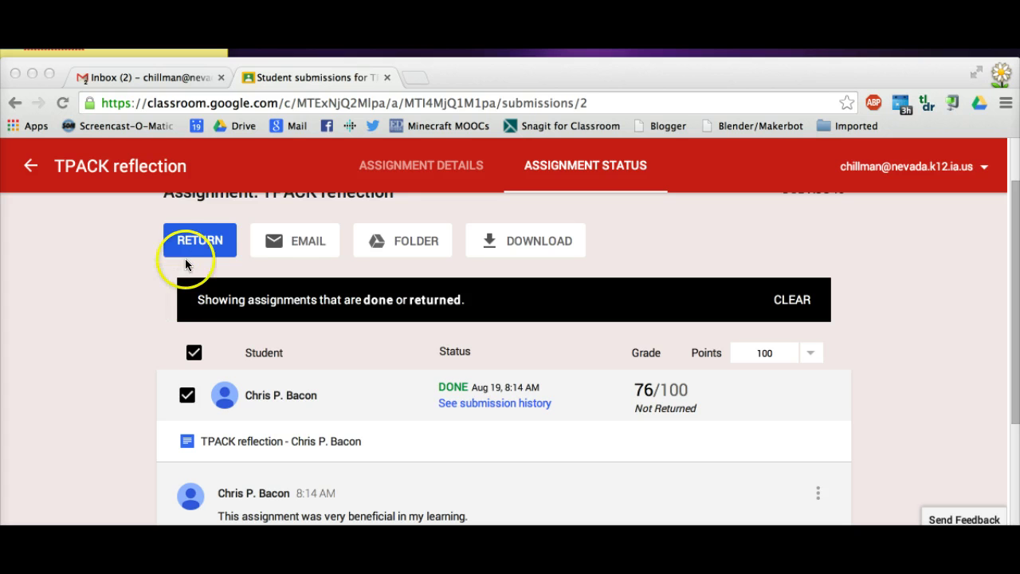
pyautogui.click(198, 247)
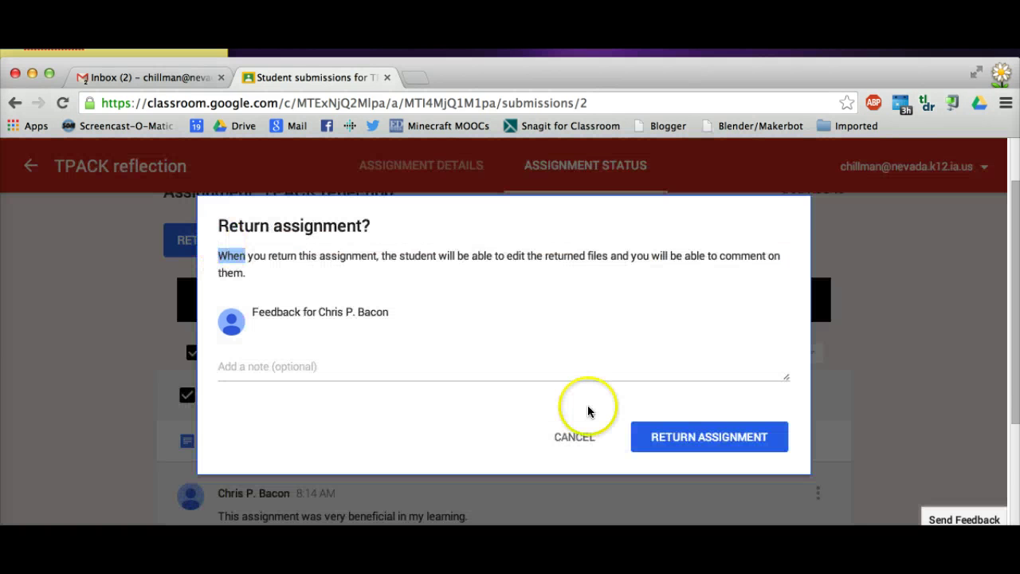
pyautogui.click(662, 434)
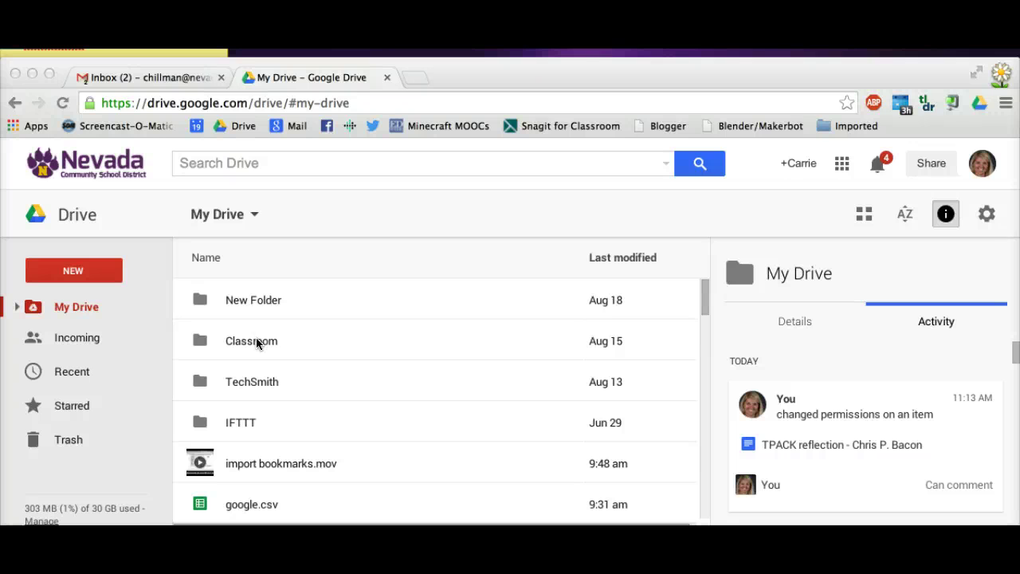
# Step: Navigate My Drive through Classroom and Demo Class 1 into the TPACK reflection folder
pyautogui.click(253, 345)
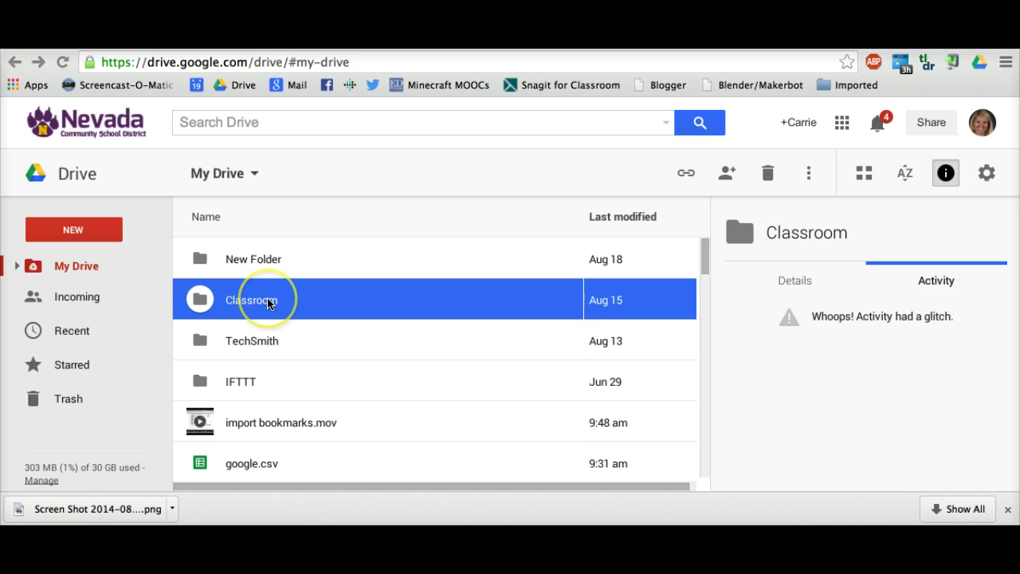
pyautogui.doubleClick(268, 301)
pyautogui.click(272, 299)
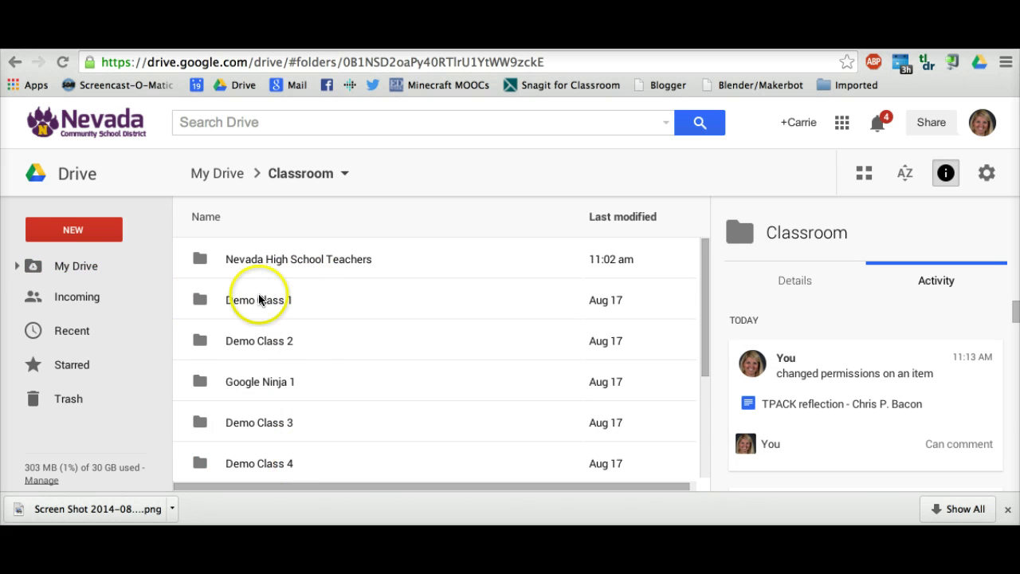
pyautogui.doubleClick(259, 299)
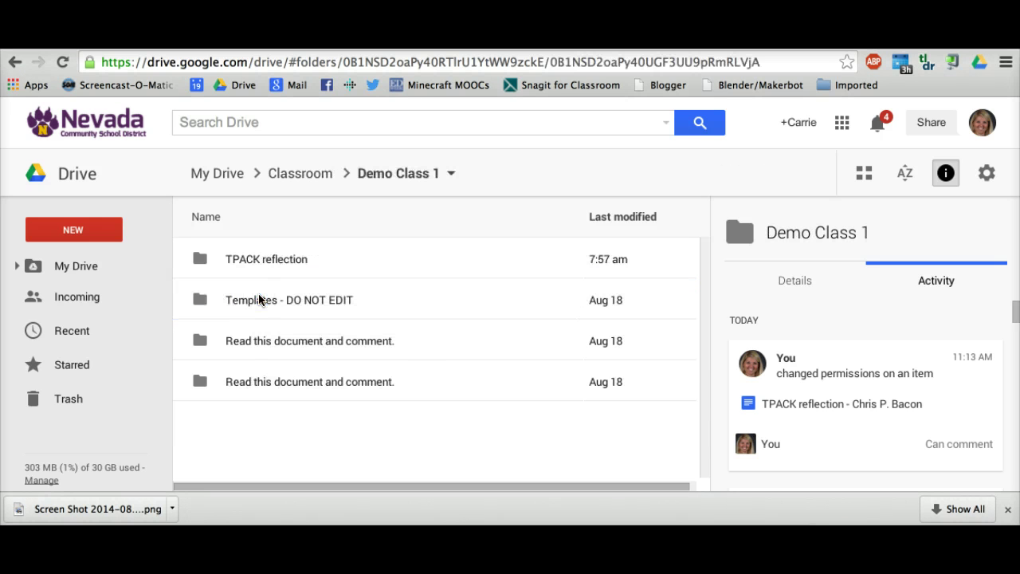
pyautogui.click(263, 280)
pyautogui.click(282, 267)
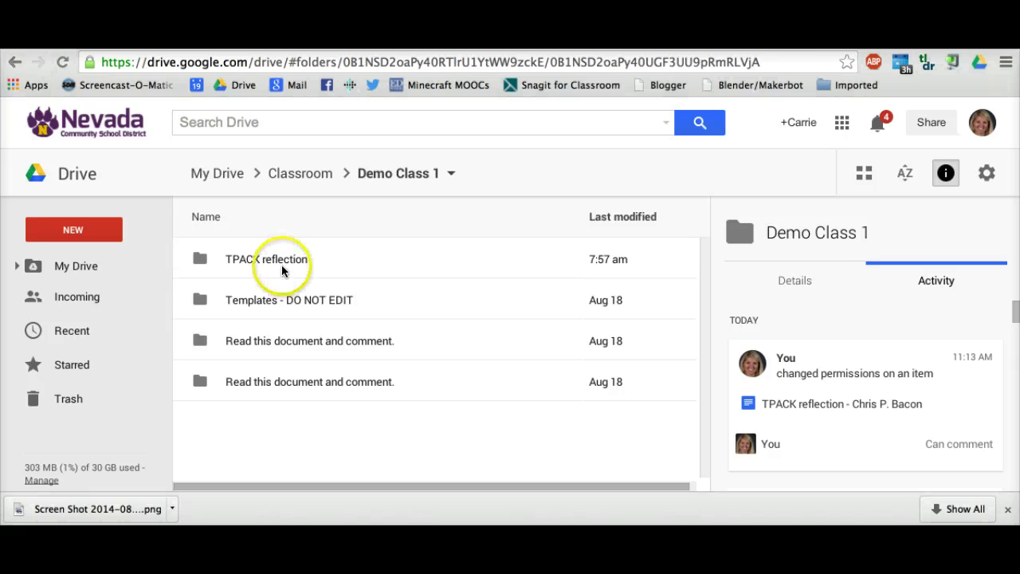
pyautogui.doubleClick(283, 261)
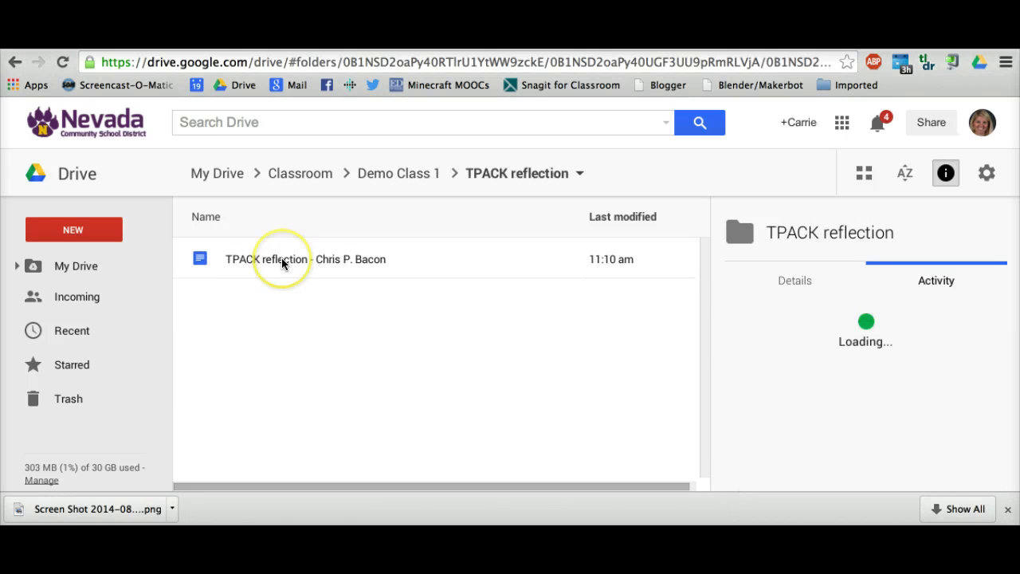